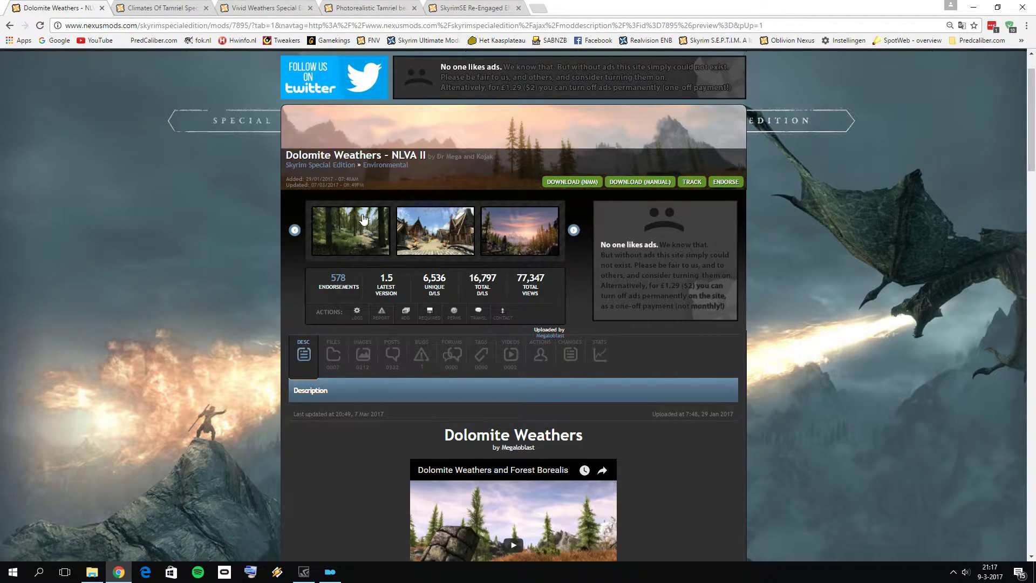
- Flip through the Climates Of Tamriel, Vivid Weathers and Photorealistic Tamriel tabs, then return to Dolomite Weathers
left_click(164, 8)
left_click(268, 8)
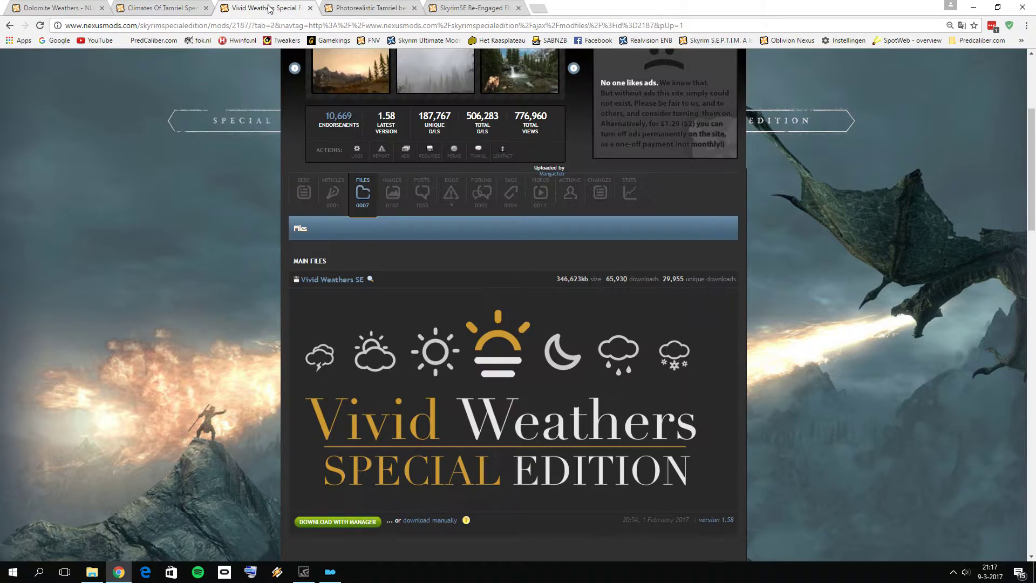
key("ctrl+Tab")
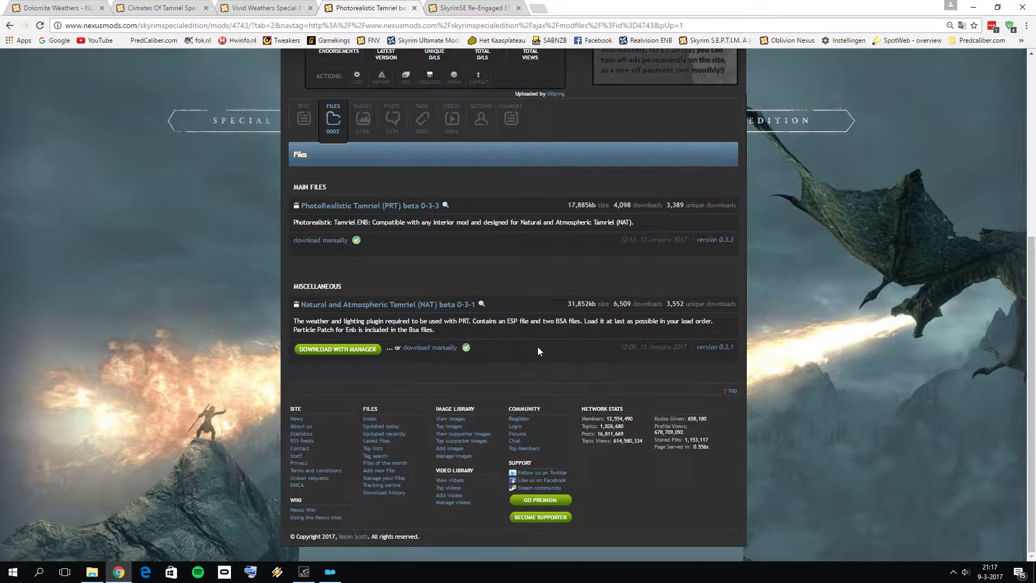
left_click(73, 7)
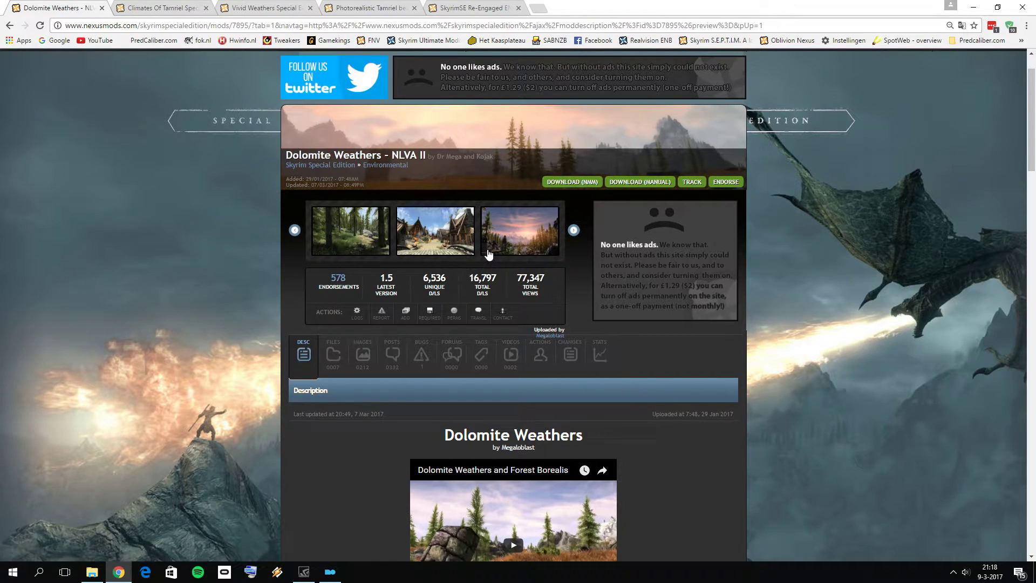
- Check the SkyrimSE Re-Engaged ENB description, glance at Mod Organizer 2, and return to Dolomite Weathers
left_click(463, 7)
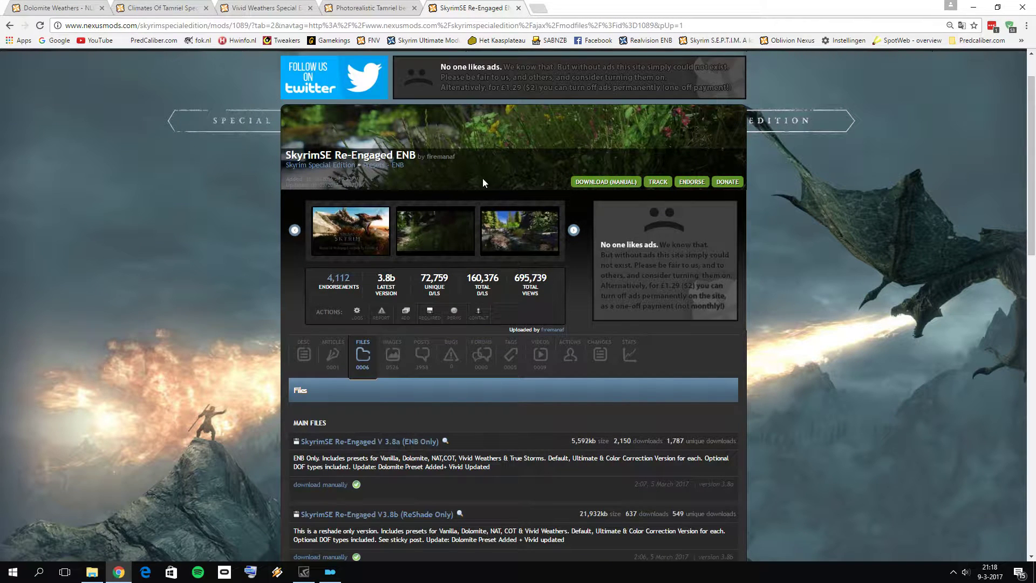
left_click(301, 350)
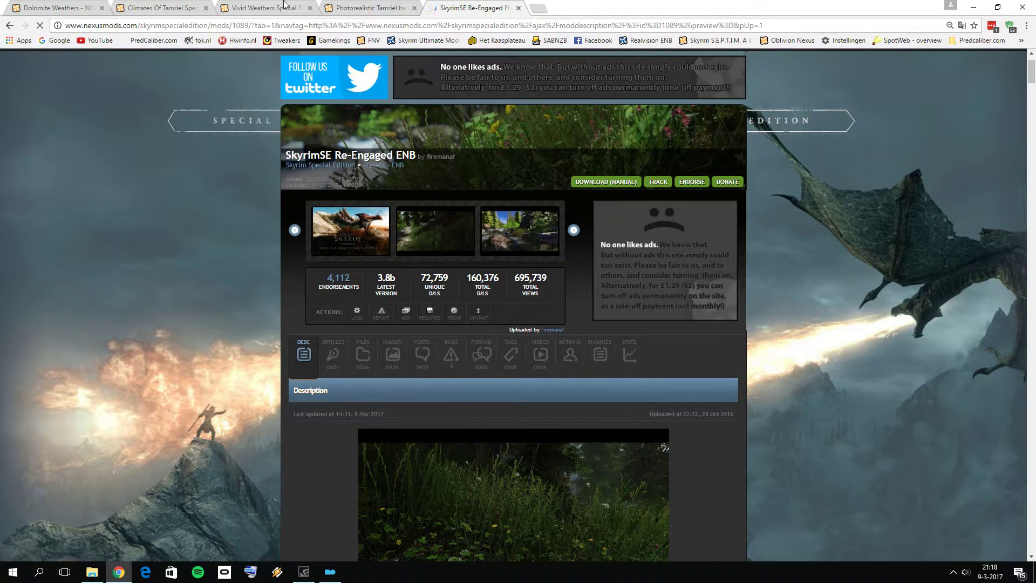
left_click(69, 8)
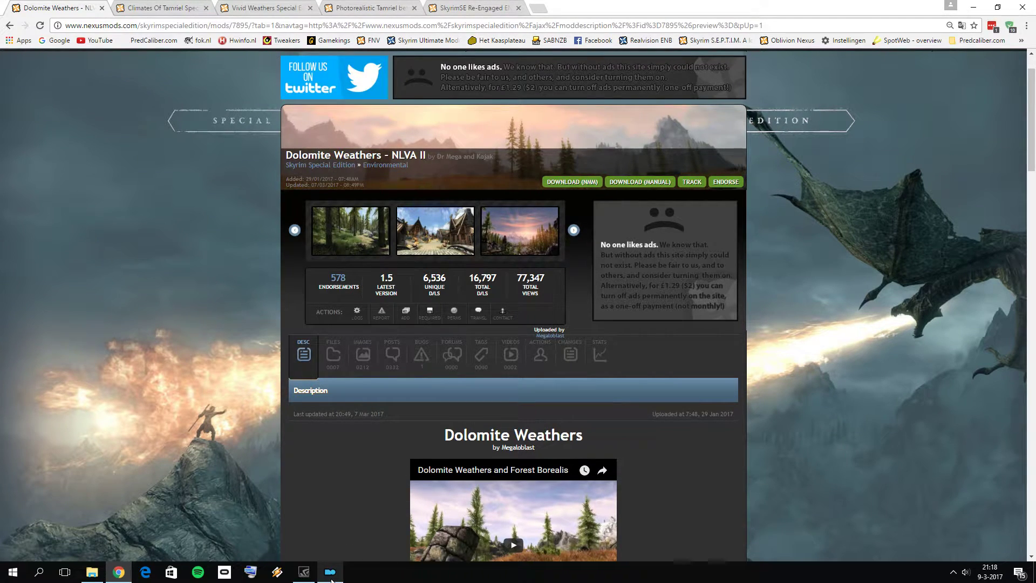
left_click(330, 573)
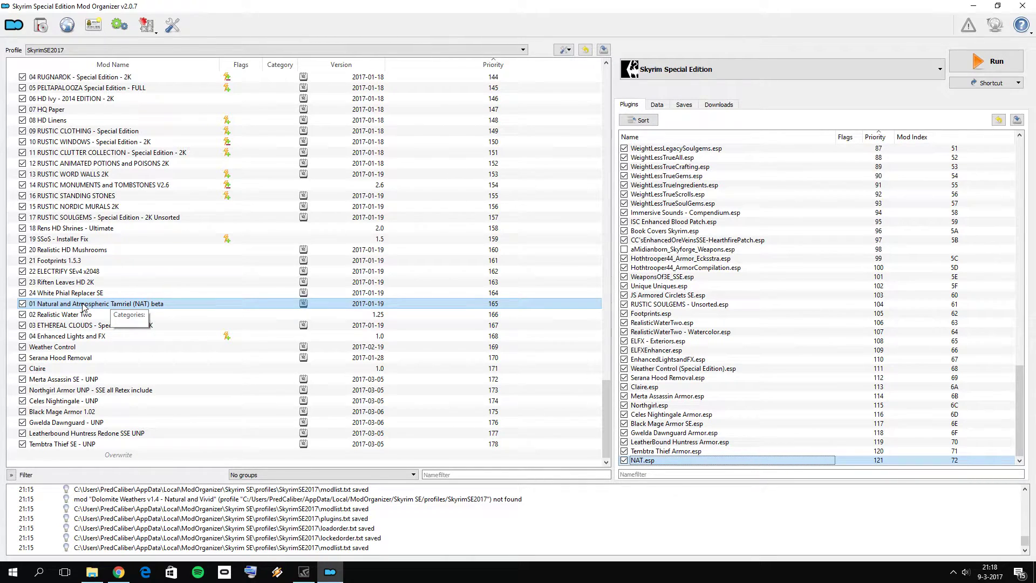
left_click(112, 575)
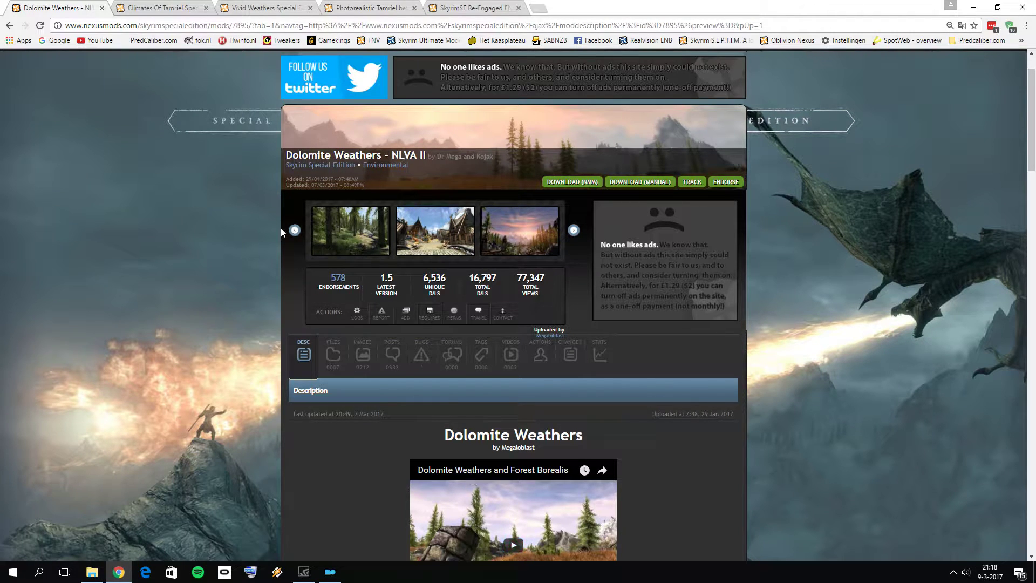
- View the Dolomite Weathers and Climates Of Tamriel file lists
left_click(333, 354)
scroll(435, 531, "down", 3)
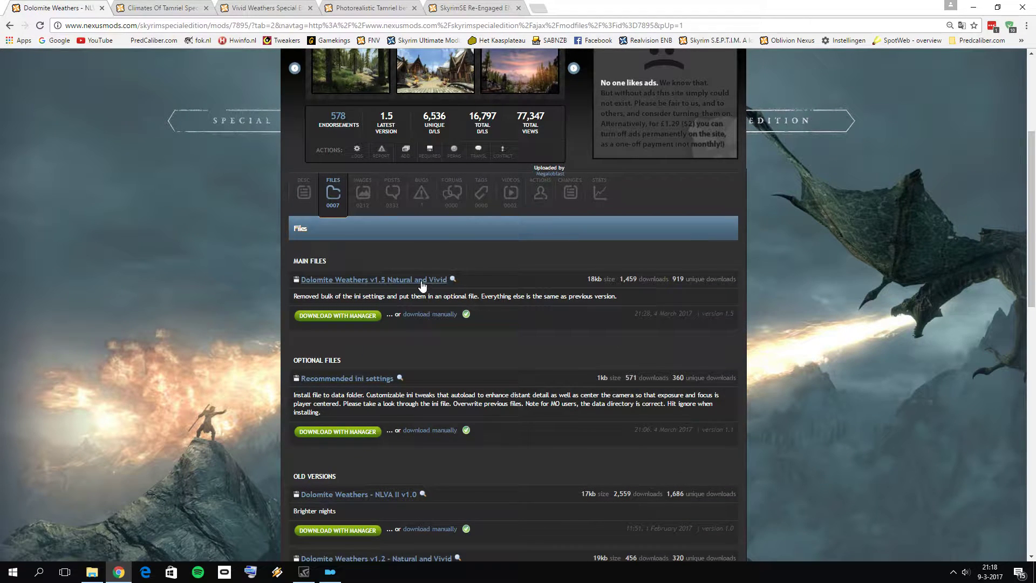
scroll(419, 408, "up", 1)
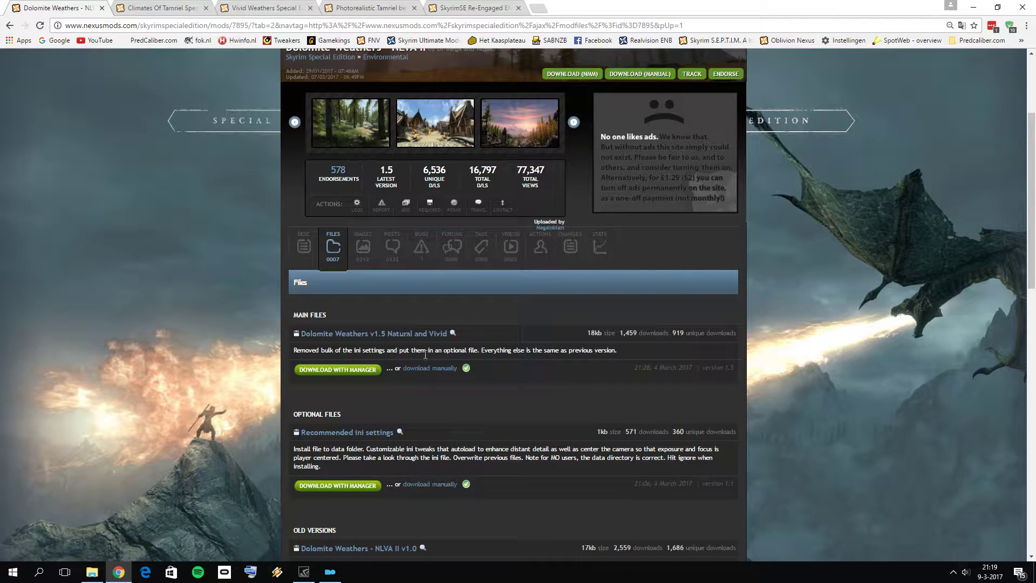
left_click(139, 12)
scroll(492, 390, "up", 10)
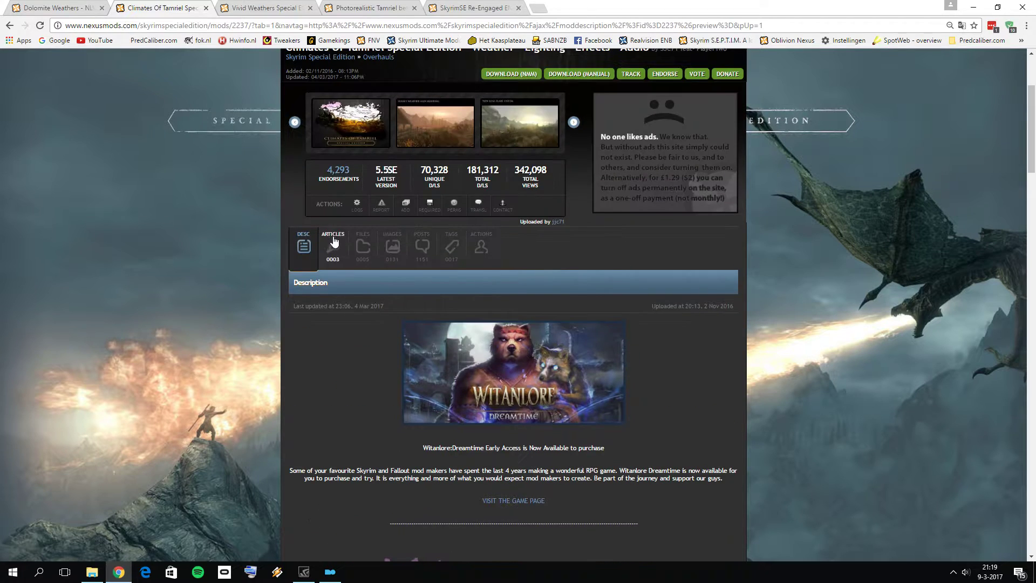
left_click(360, 252)
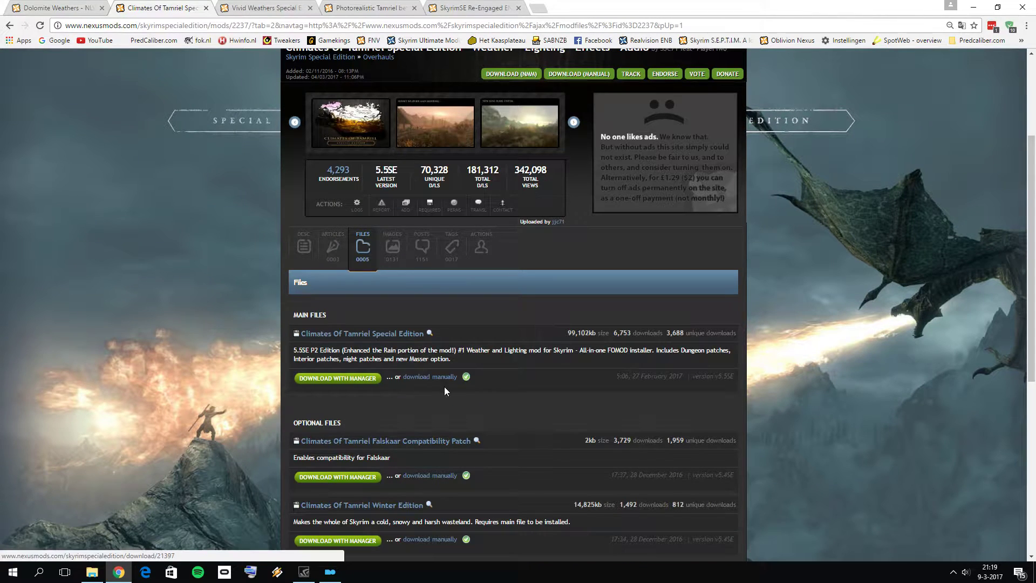
- Scroll through the Vivid Weathers Special Edition files, then go to the Photorealistic Tamriel files page
left_click(268, 7)
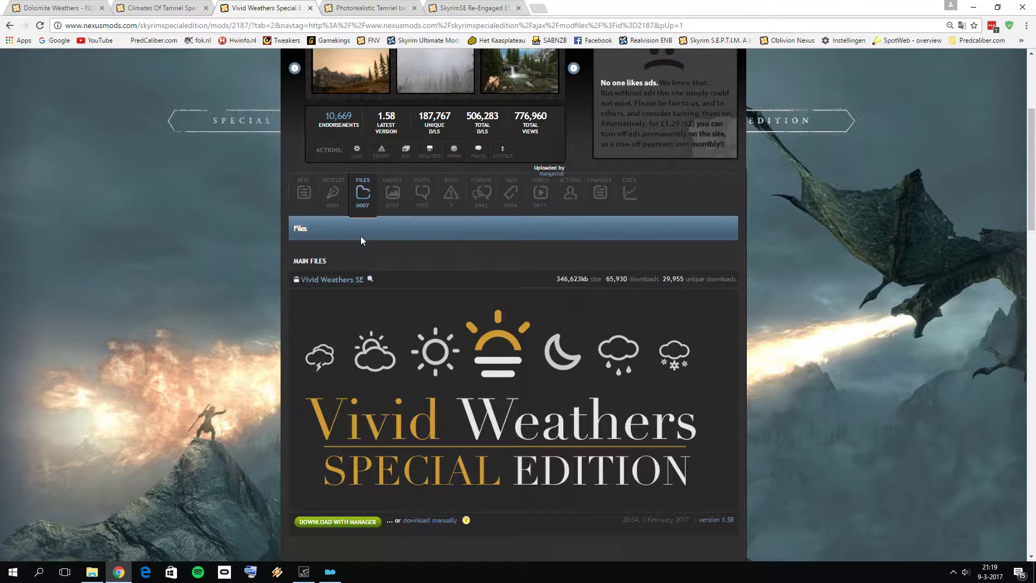
scroll(377, 261, "down", 3)
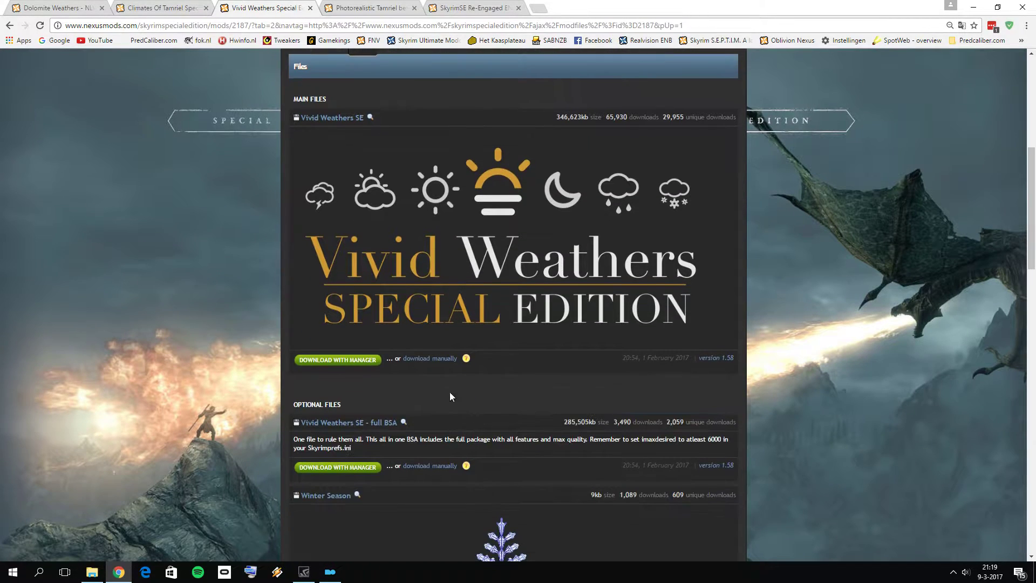
scroll(401, 490, "up", 6)
scroll(408, 471, "down", 3)
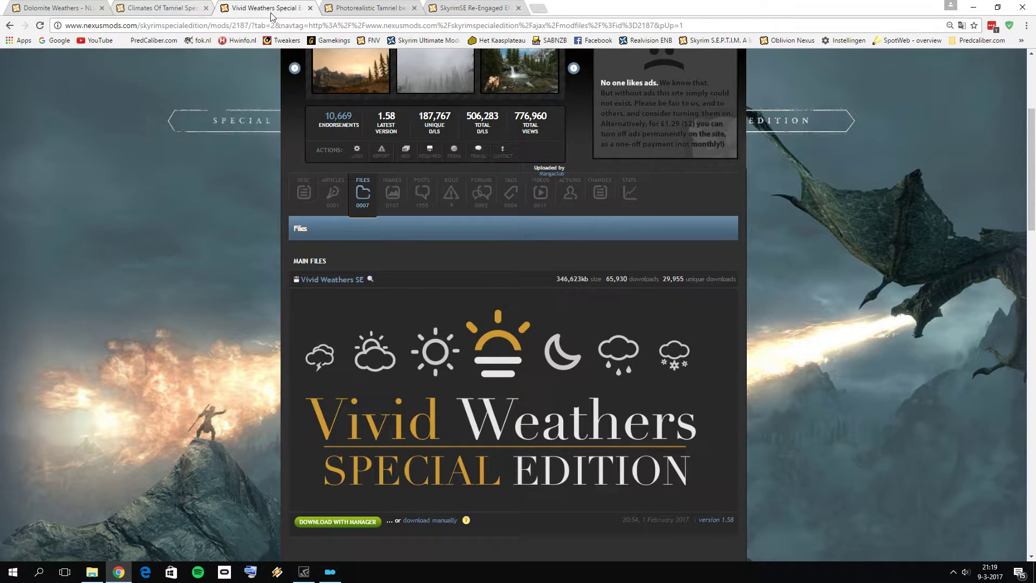
left_click(332, 4)
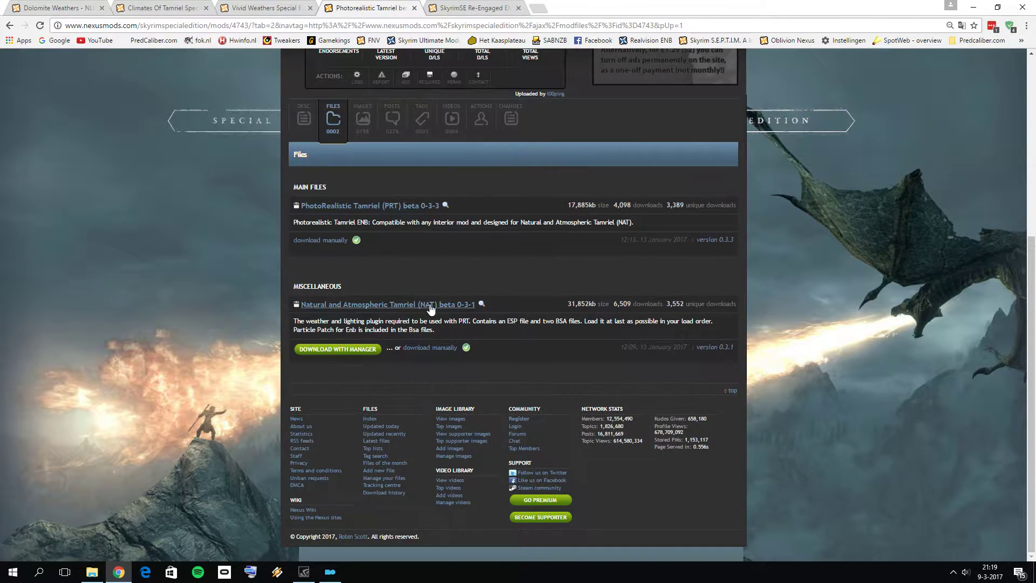
- Look over the Photorealistic Tamriel description, gallery and file list
scroll(257, 226, "up", 2)
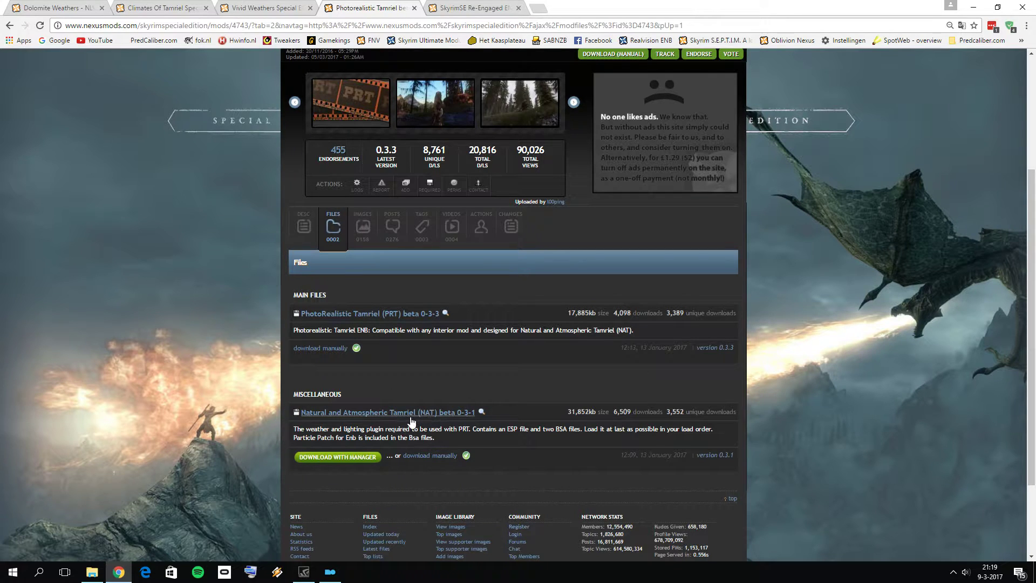
scroll(430, 401, "up", 1)
scroll(430, 401, "up", 2)
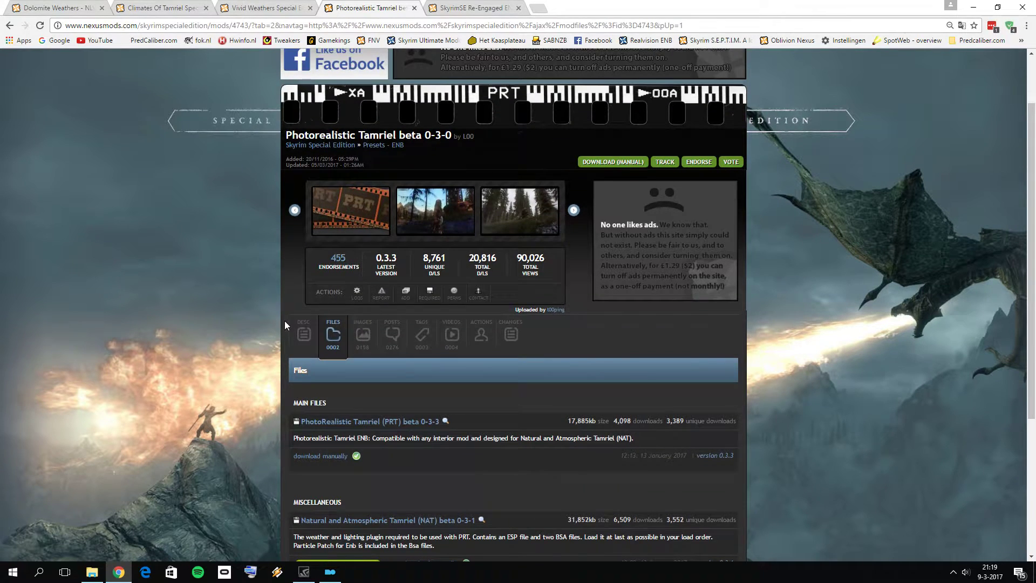
left_click(303, 334)
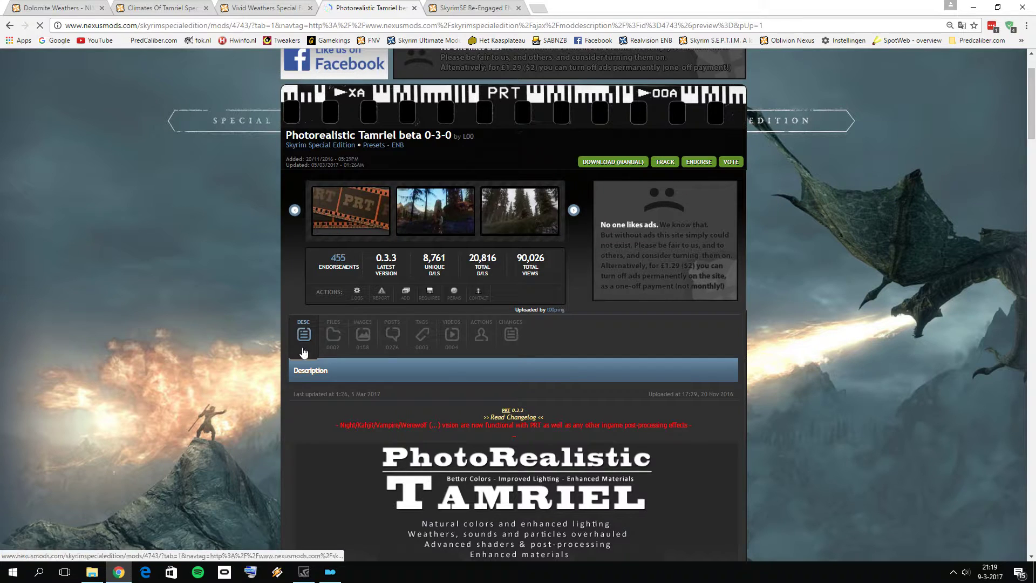
left_click(363, 335)
left_click(333, 334)
scroll(421, 452, "down", 4)
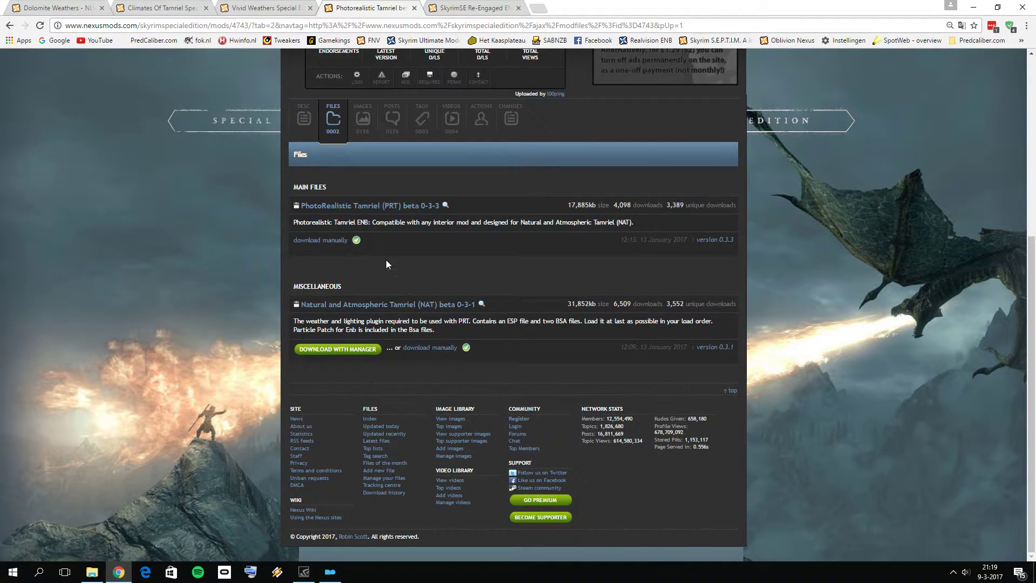
- Review the SkyrimSE Re-Engaged ENB file list and bring up the downloaded weather archives folder
left_click(453, 8)
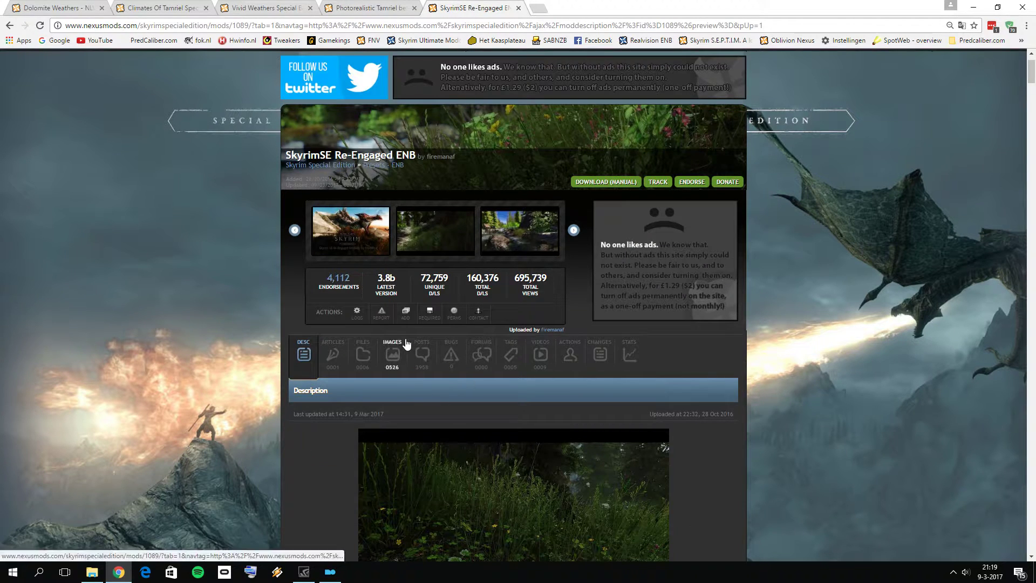
left_click(360, 359)
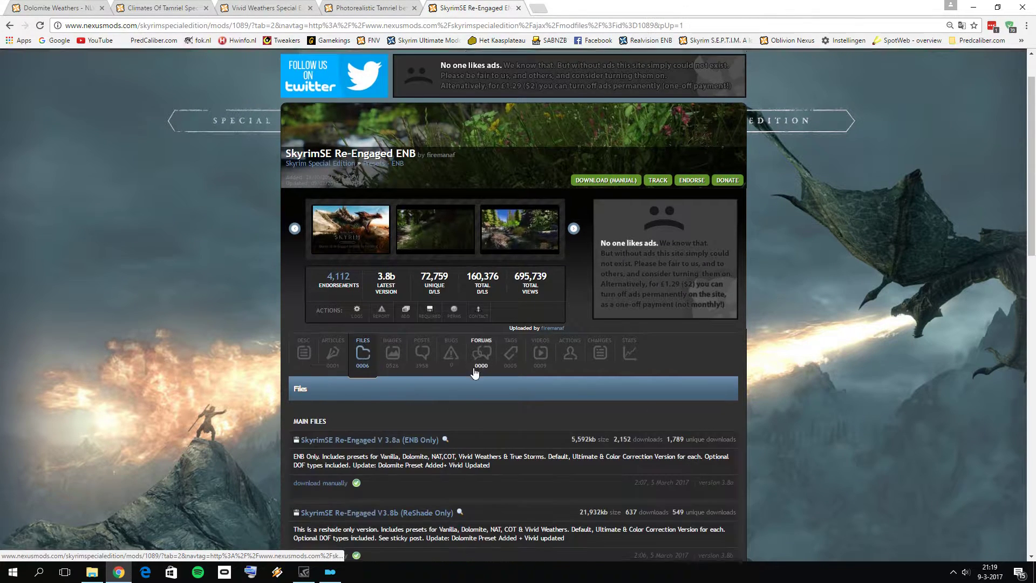
scroll(472, 367, "down", 4)
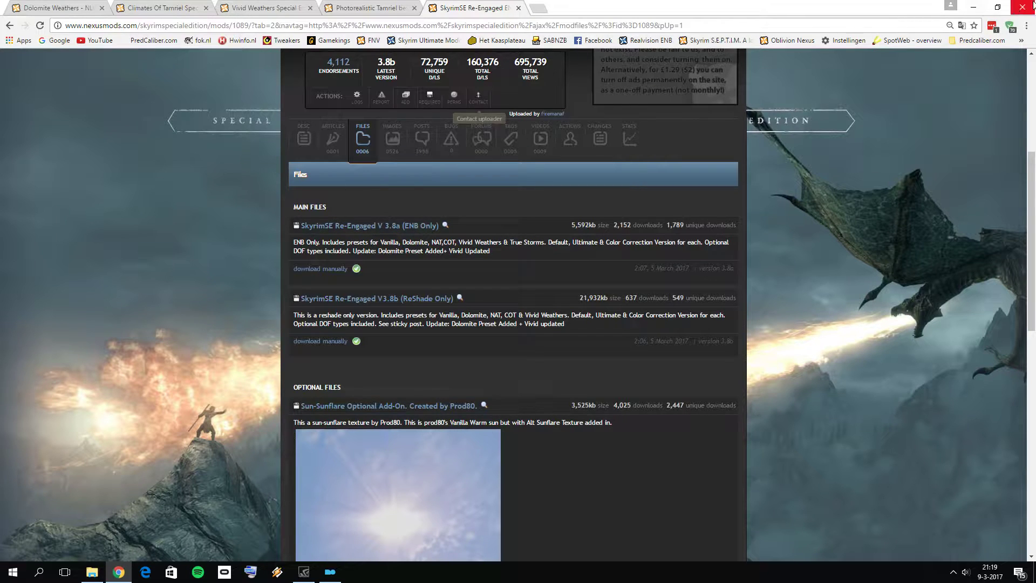
left_click(92, 572)
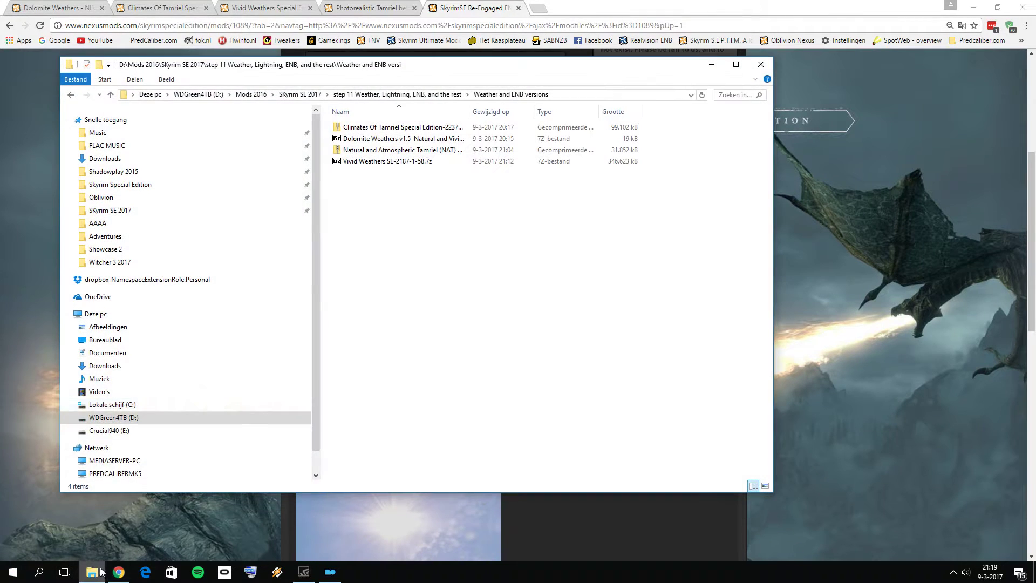
- Inside the Weather and ENB versions folder, create a new folder named 'ENB Presets'
left_click(397, 95)
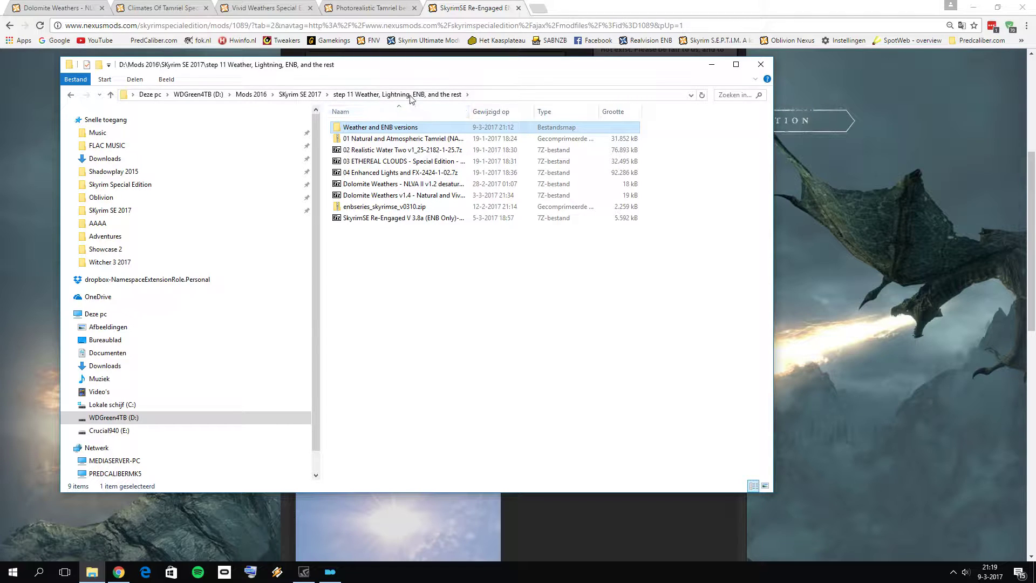
double_click(398, 128)
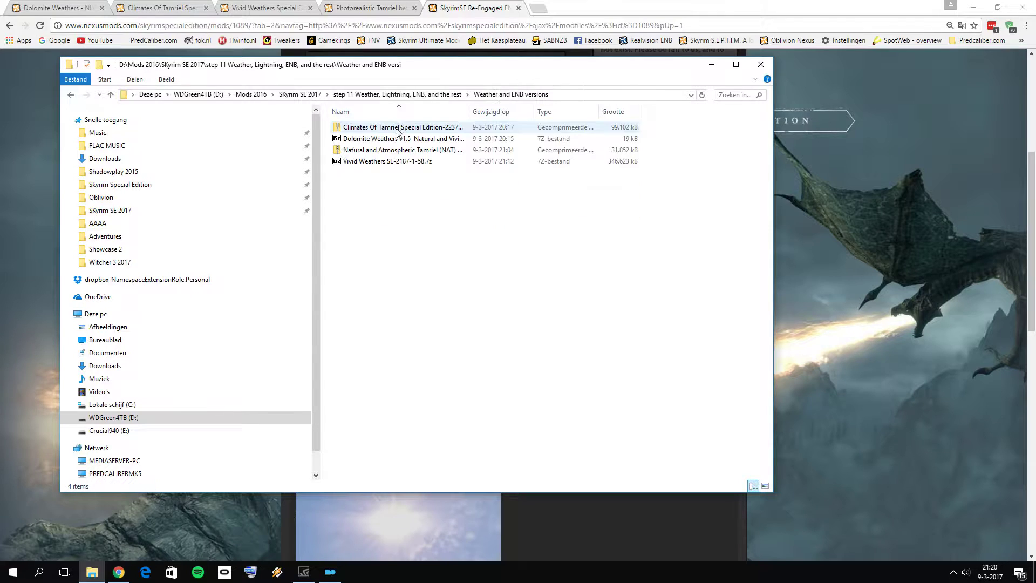
right_click(384, 227)
mouse_move(437, 356)
left_click(580, 356)
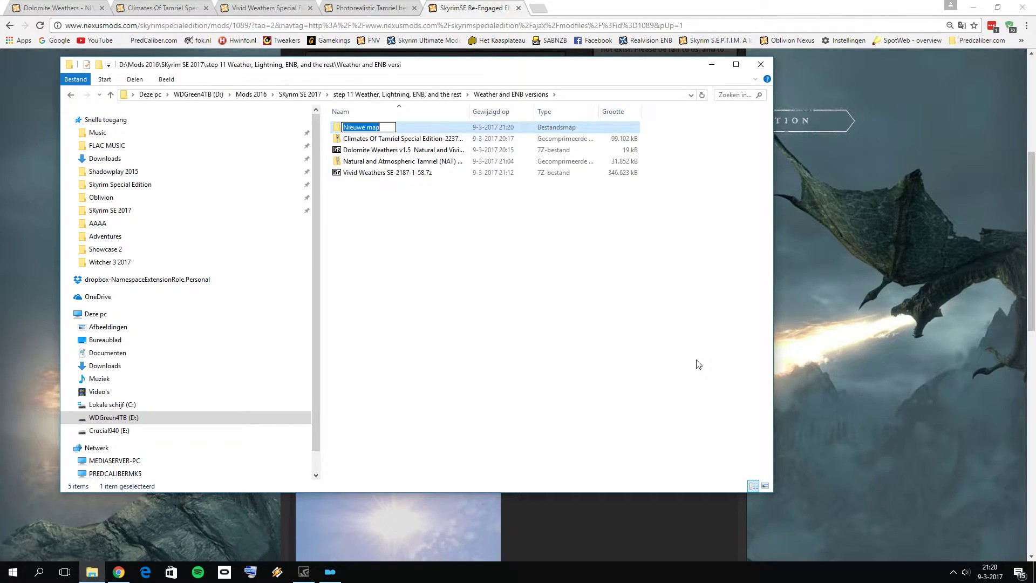
type("ENB Presets")
key("Return")
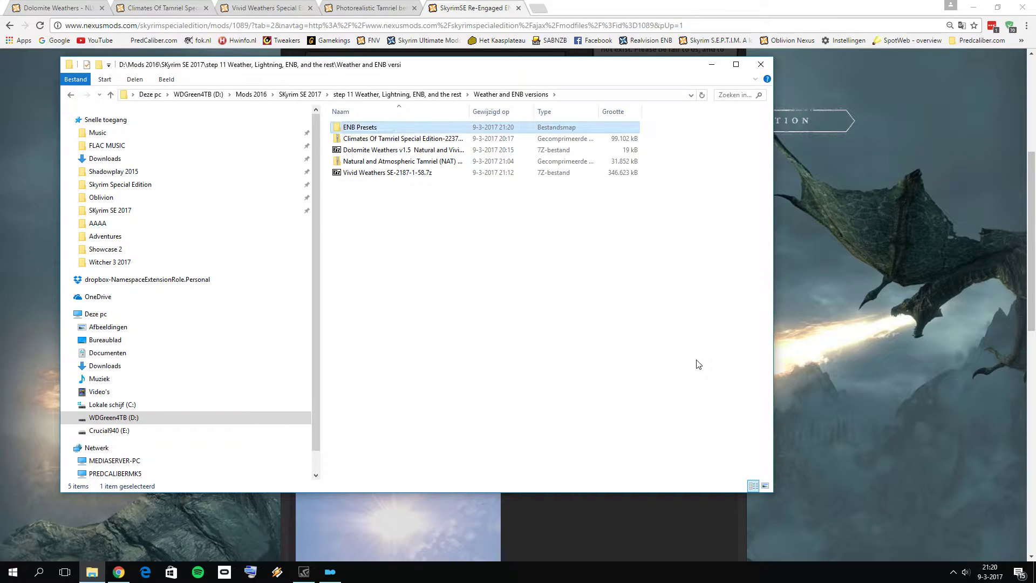
- Create a 'Weather mods' folder, move the four weather archives into it, and open it
right_click(444, 273)
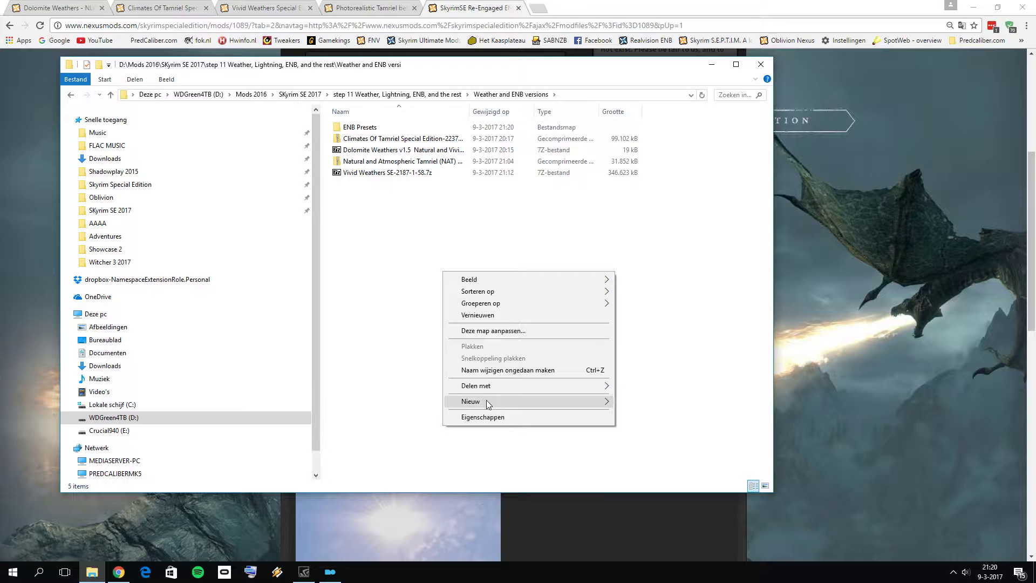
mouse_move(574, 405)
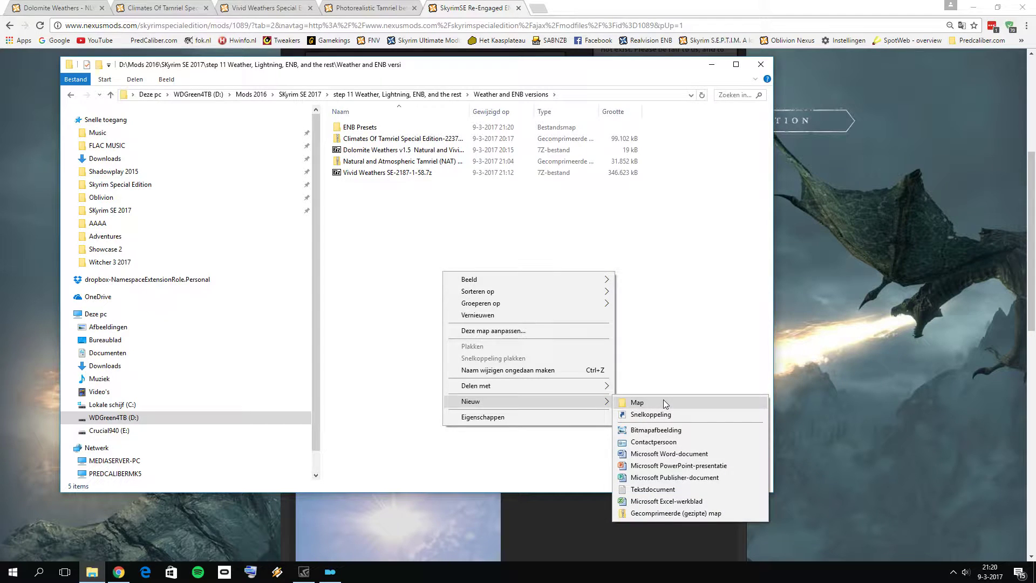
left_click(663, 400)
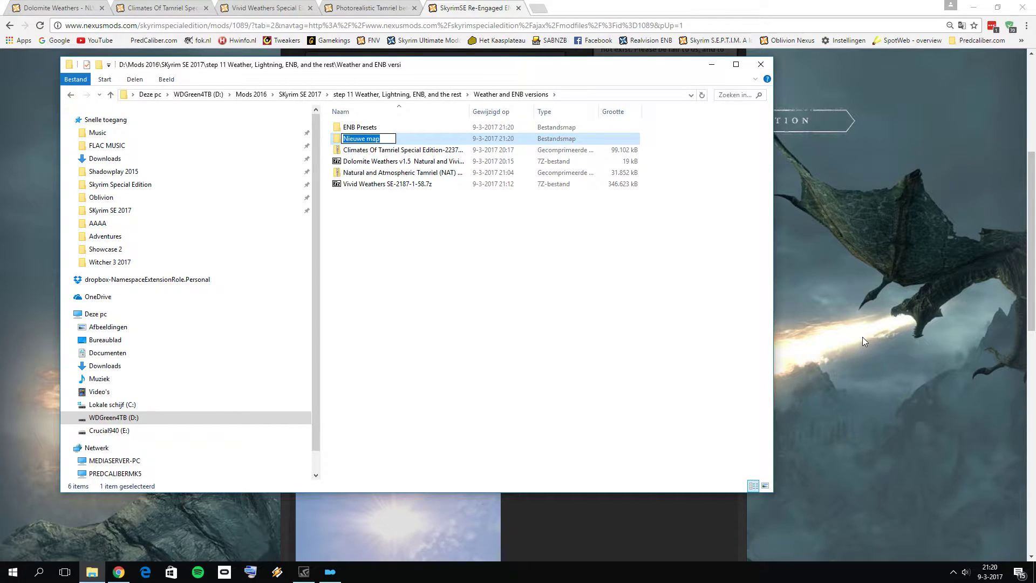
type("Weasther")
key("BackSpace")
key("BackSpace")
key("BackSpace")
type("mods")
key("Return")
left_click_drag(445, 280, 361, 145)
double_click(361, 141)
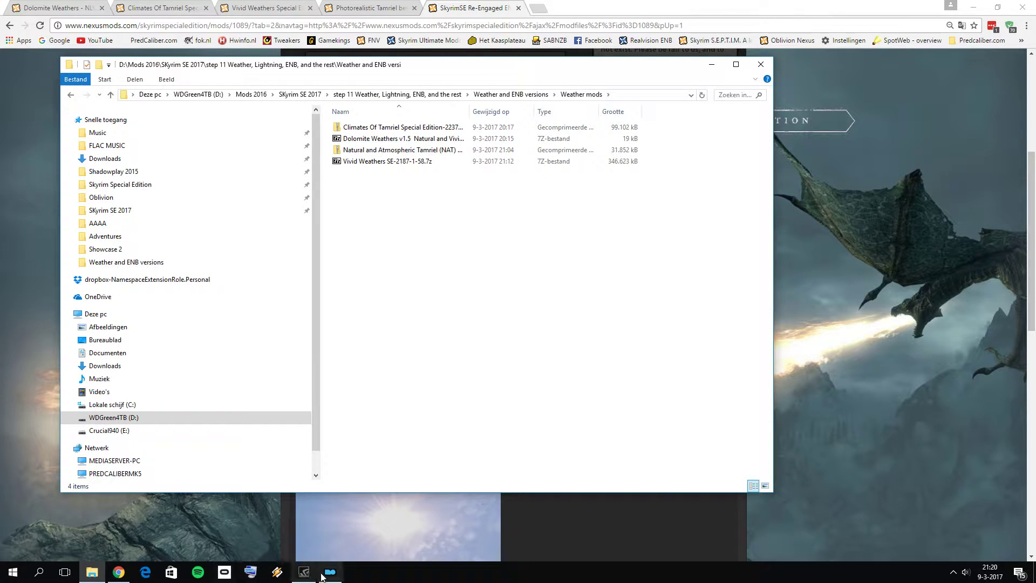
- Install from archive, browsing step 11 > Weather and ENB versions > Weather mods to pick Climates Of Tamriel
left_click(328, 573)
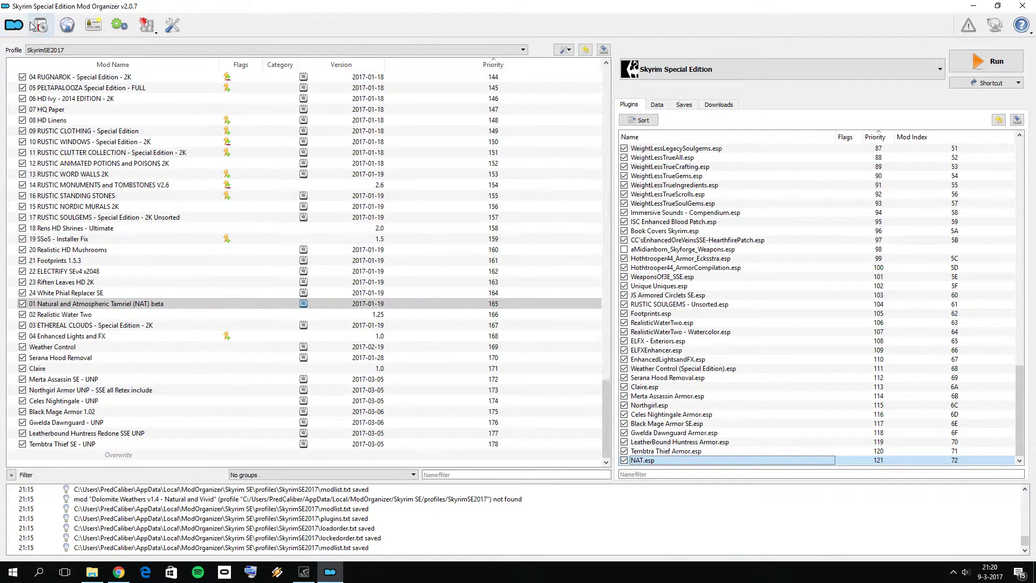
left_click(14, 25)
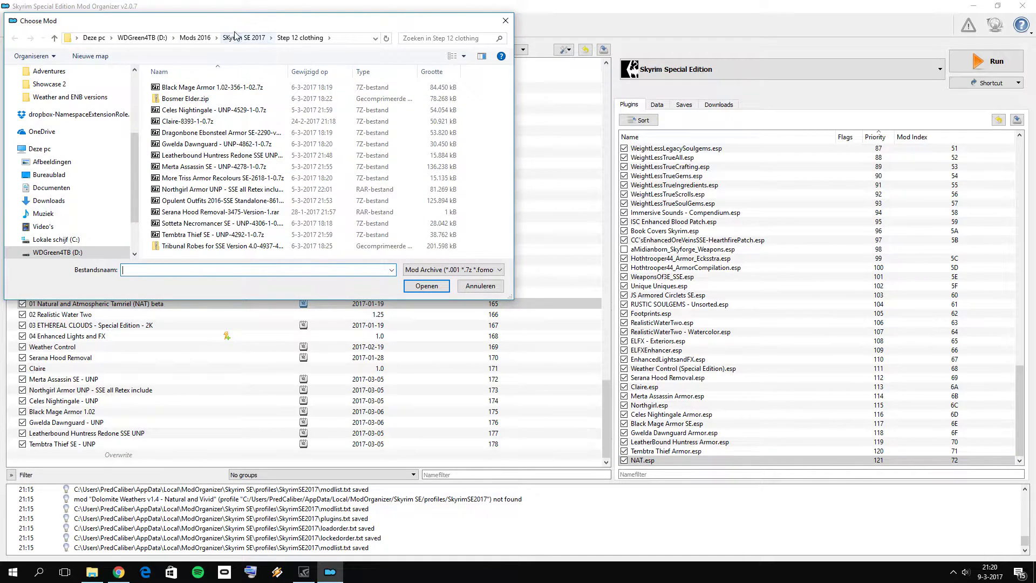
left_click(238, 37)
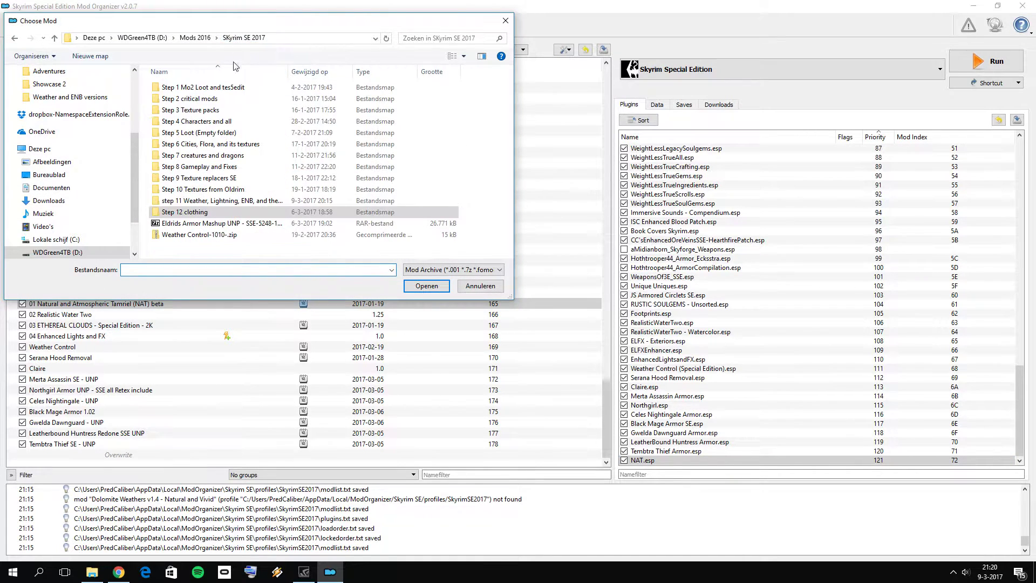
left_click(200, 203)
double_click(201, 202)
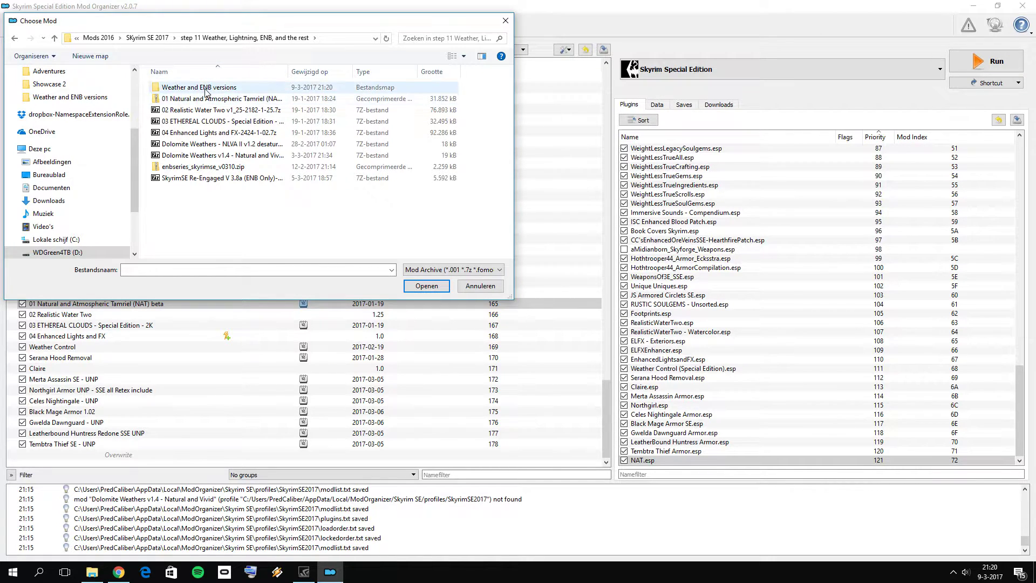
double_click(211, 88)
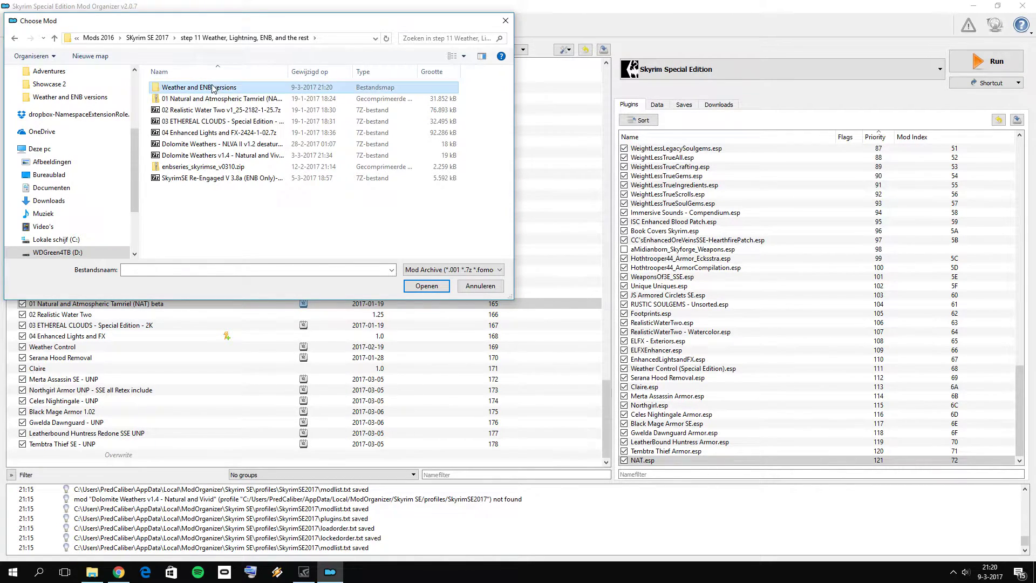
left_click(185, 101)
double_click(186, 102)
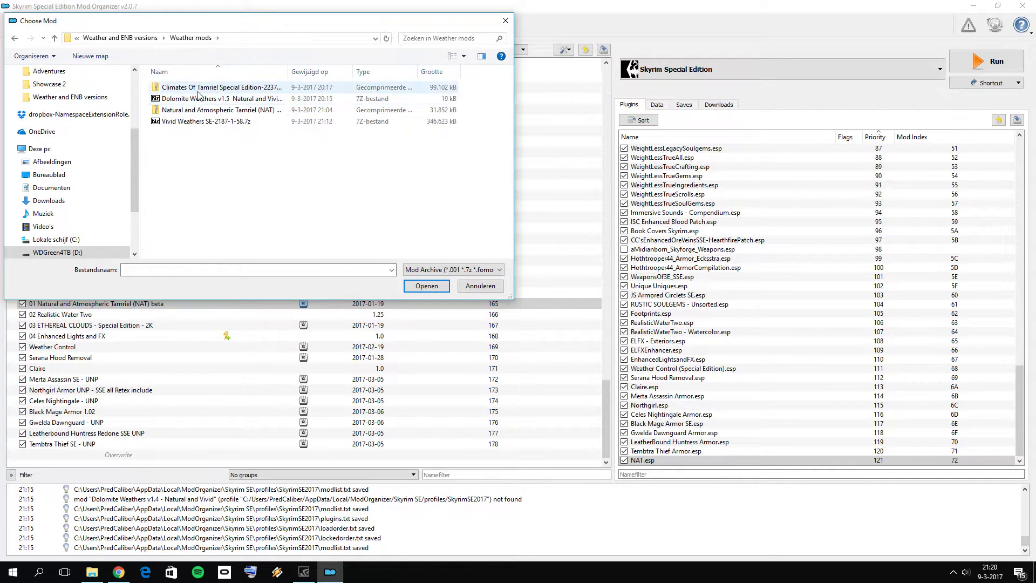
left_click_drag(258, 27, 570, 105)
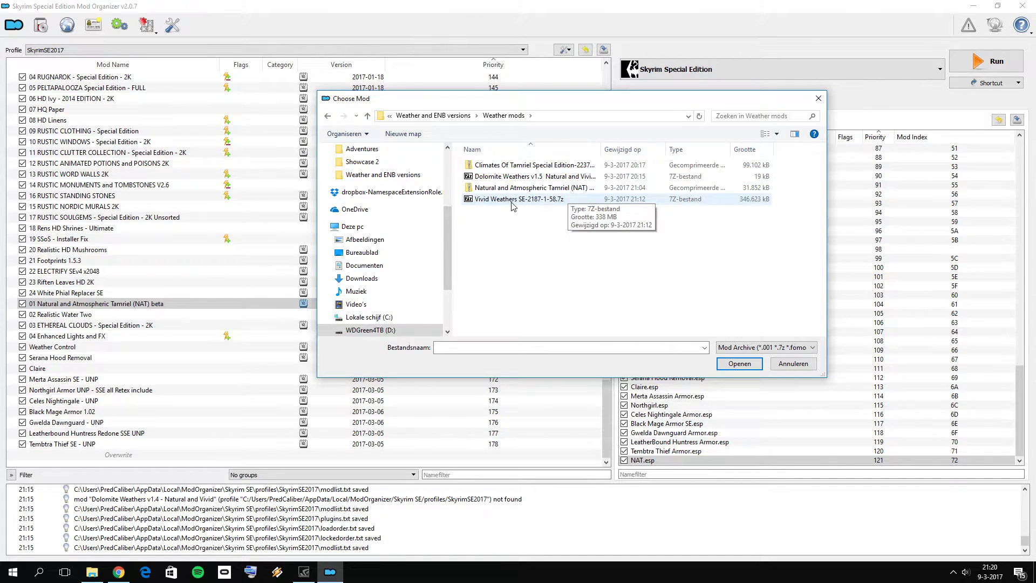
double_click(526, 166)
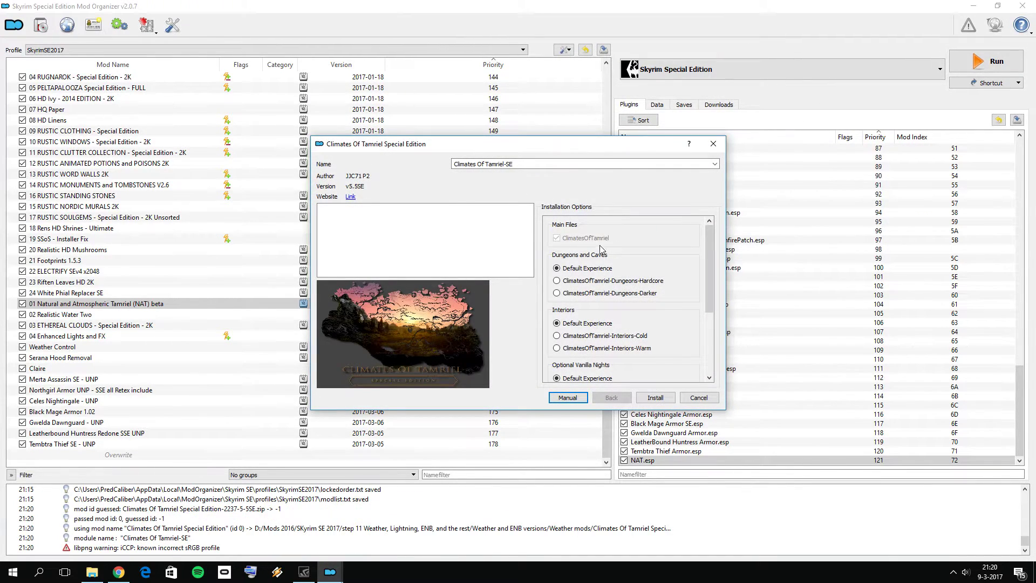
- Confirm the Climates Of Tamriel-SE name and Default Experience options, then install it
left_click(557, 165)
left_click_drag(705, 273, 709, 337)
scroll(708, 339, "up", 2)
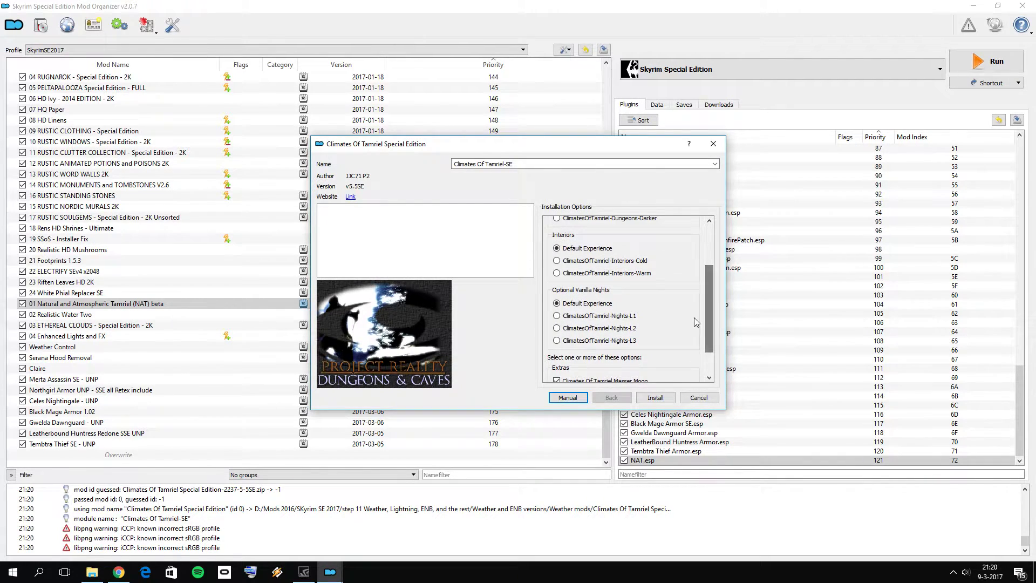
scroll(708, 338, "down", 2)
scroll(710, 319, "up", 5)
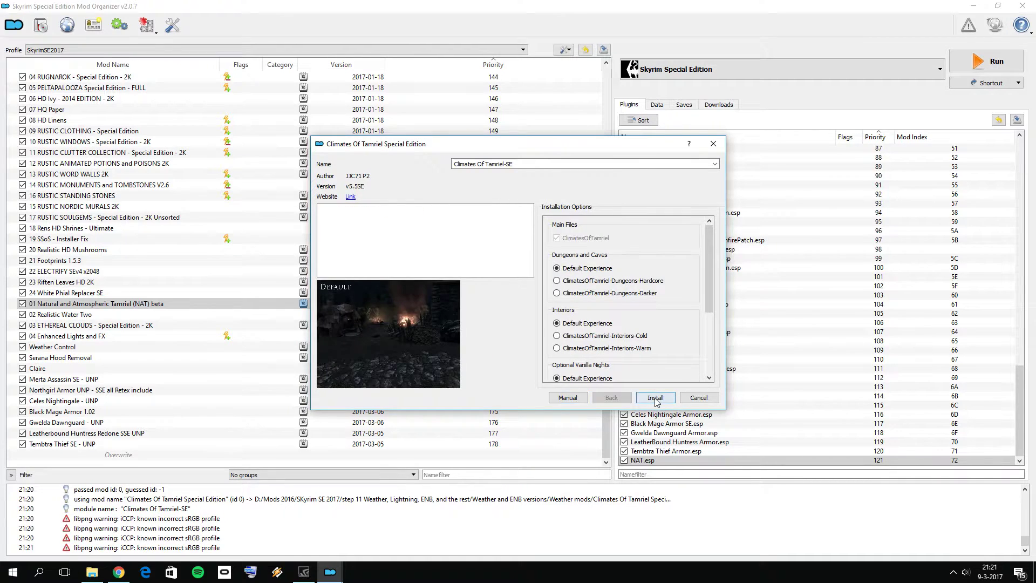
left_click(656, 398)
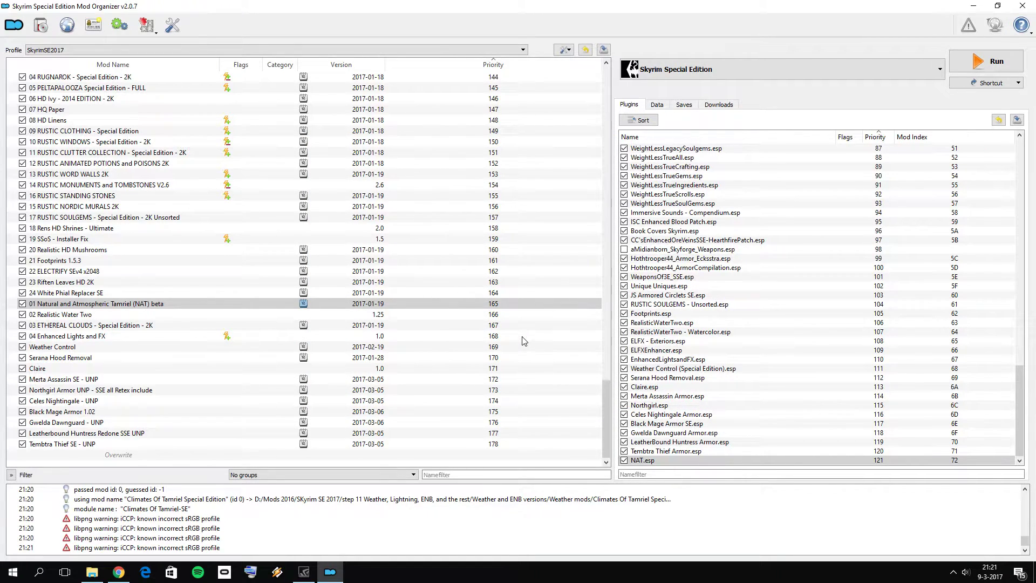
- Move Climates Of Tamriel-SE to priority 166 above 02 Realistic Water Two, briefly enable it, then untick it
left_click(60, 445)
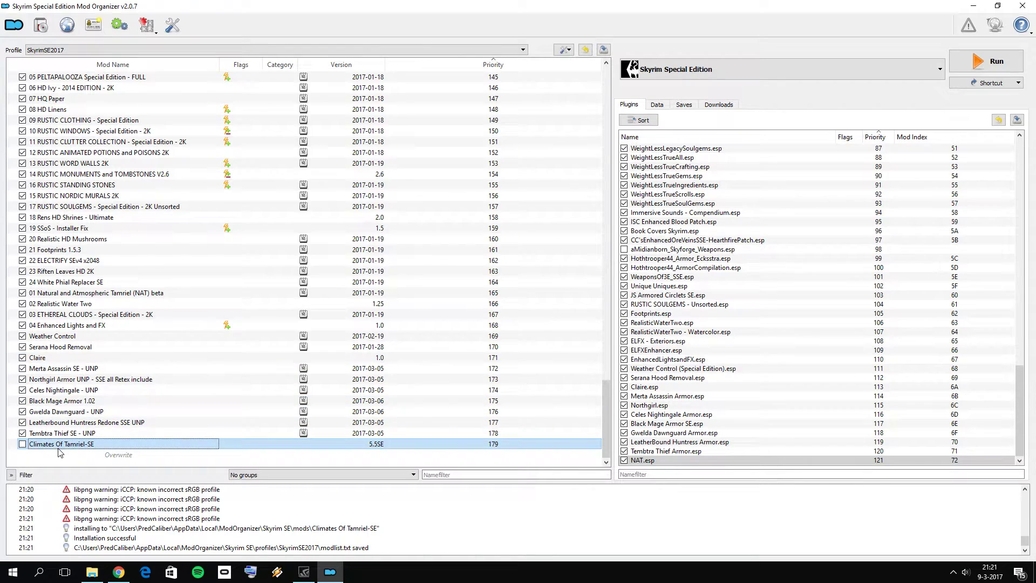
left_click_drag(59, 450, 105, 302)
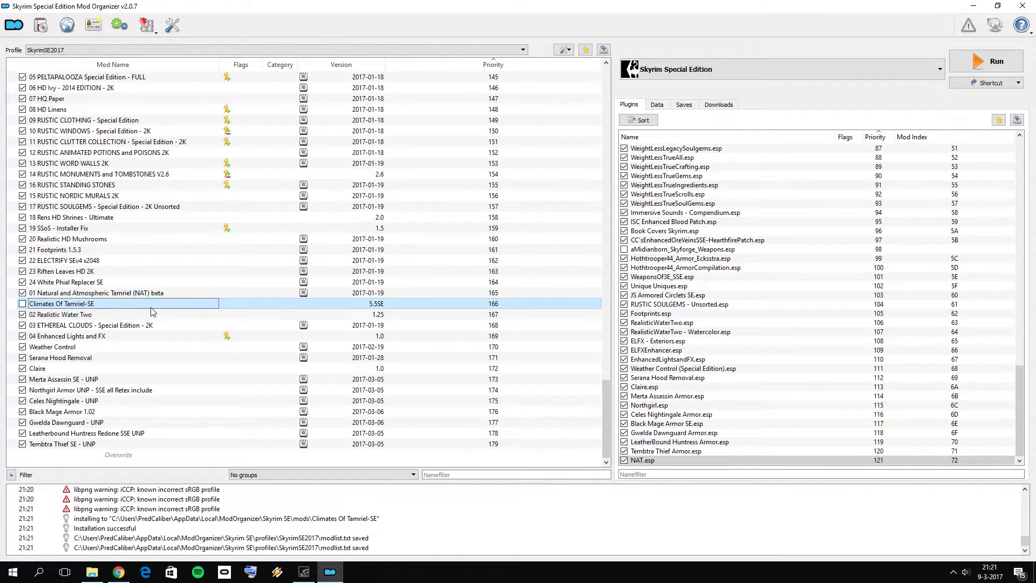
left_click(22, 303)
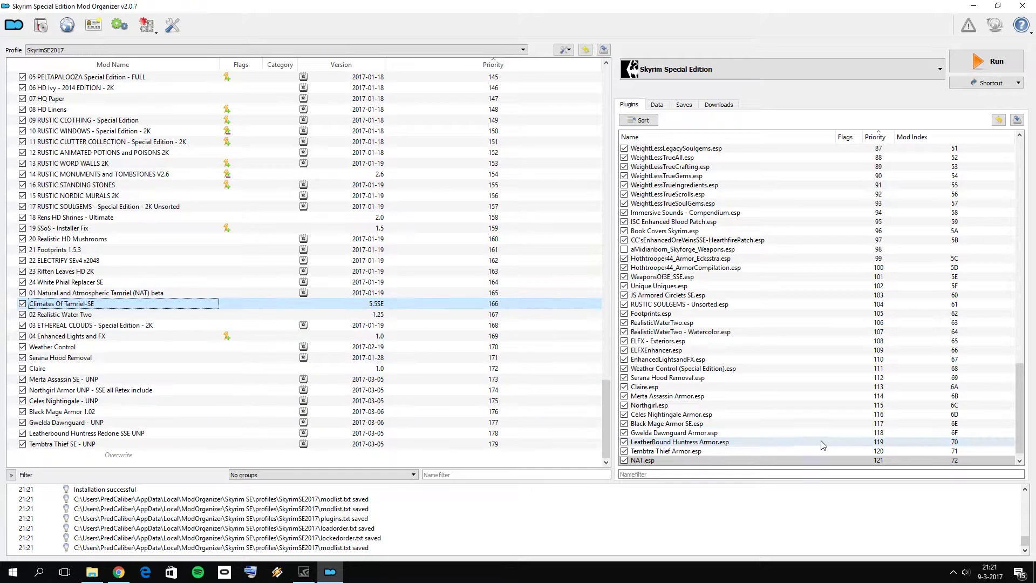
left_click(677, 452)
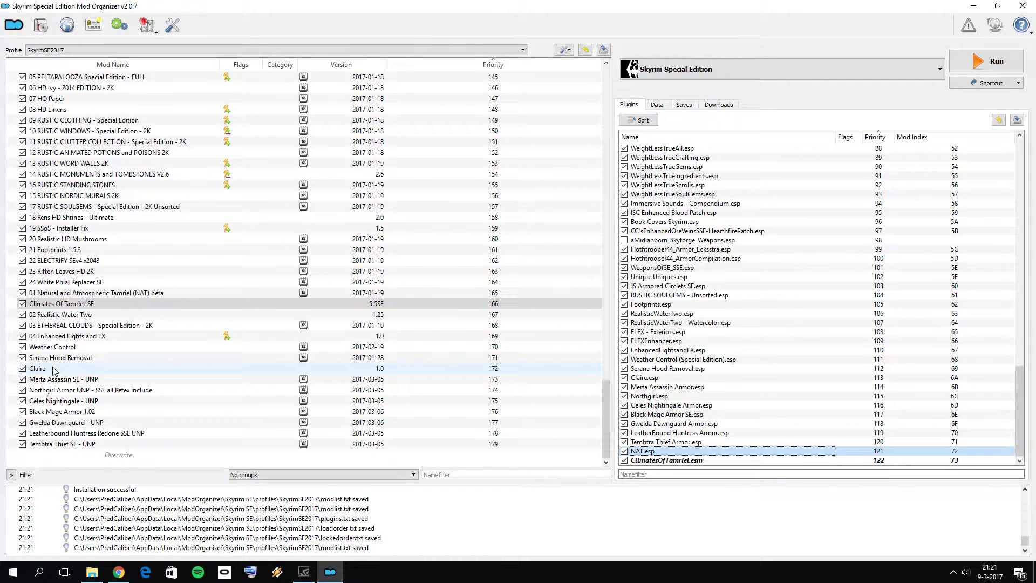
left_click(46, 306)
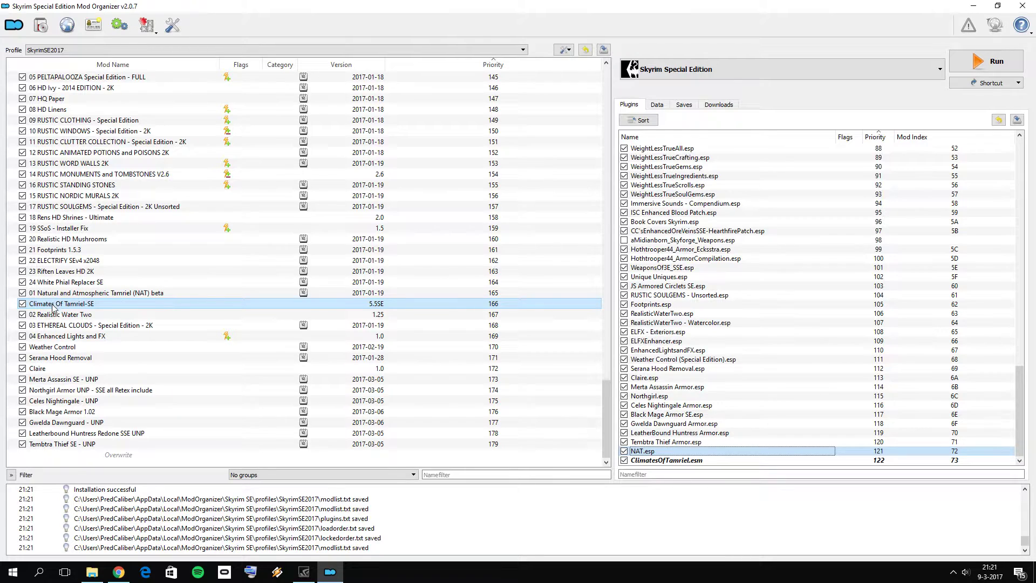
left_click(22, 304)
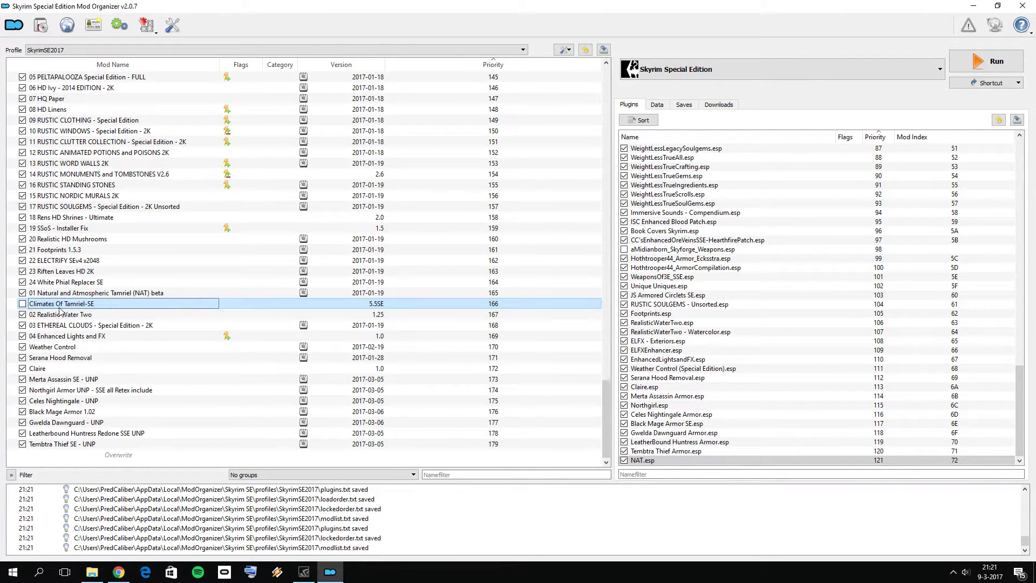